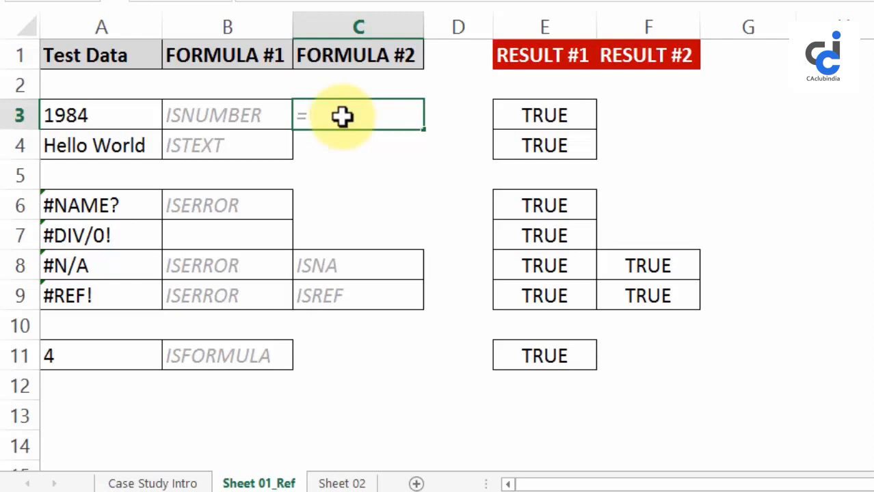
type("isn")
key("Escape")
key("Escape")
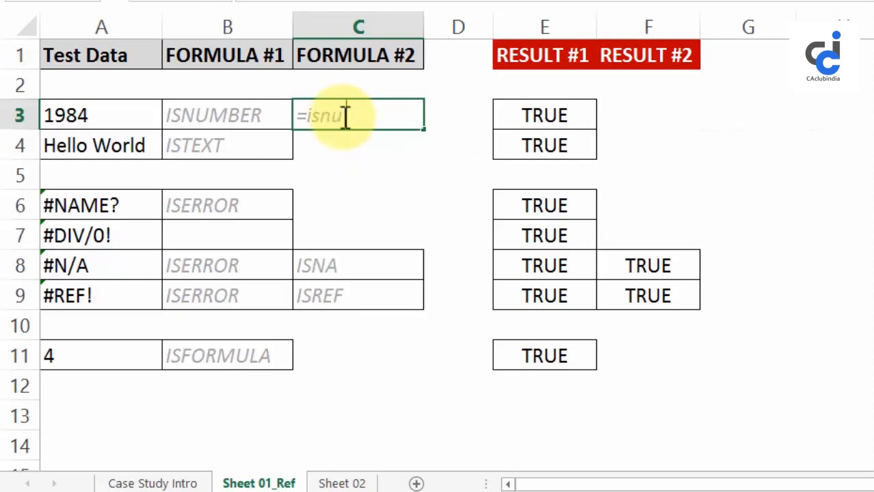
Step: Insert a blank column D after FORMULA #2 and set its font colour to black
left_click(479, 22)
key("ctrl+v")
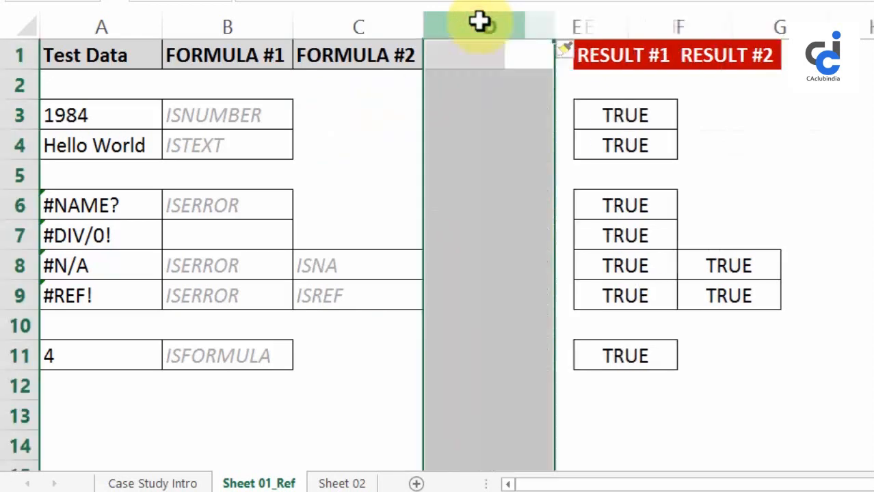
left_click(335, 0)
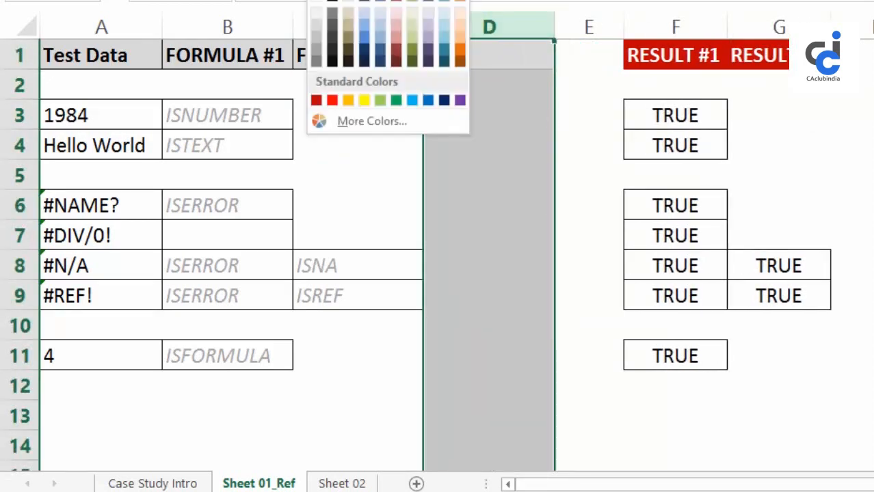
left_click(328, 0)
Step: Enter the formula =ISNUMBER(A3) in cell D3 to test the 1984 entry
left_click(473, 104)
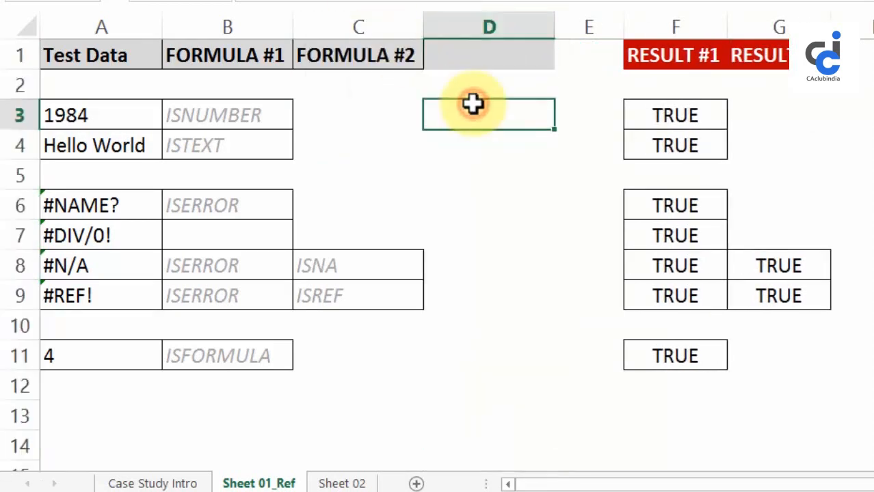
type("=is")
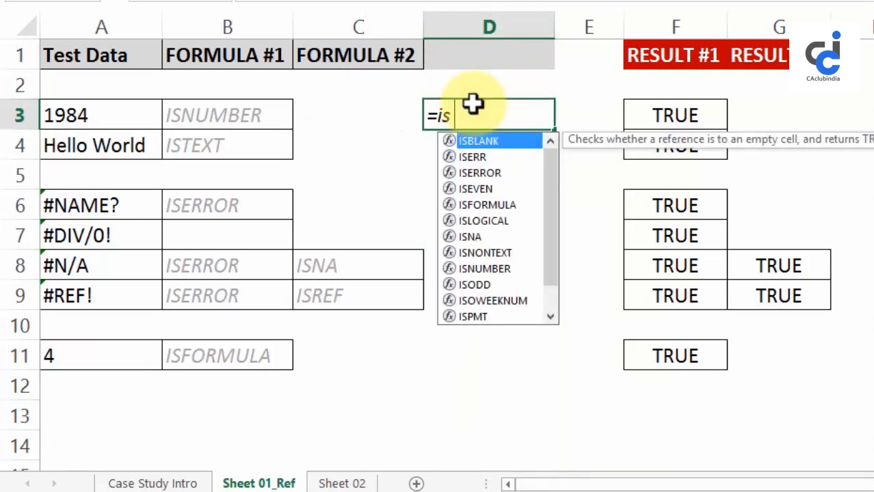
type("num")
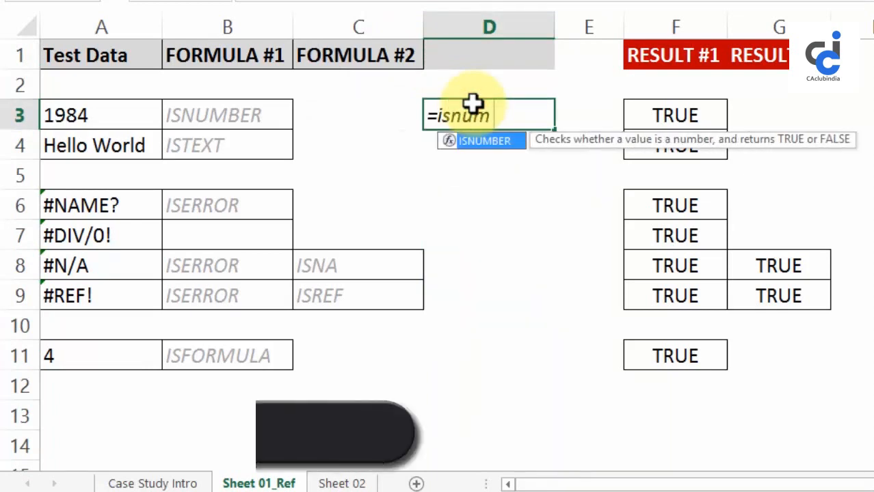
key("Tab")
left_click(90, 117)
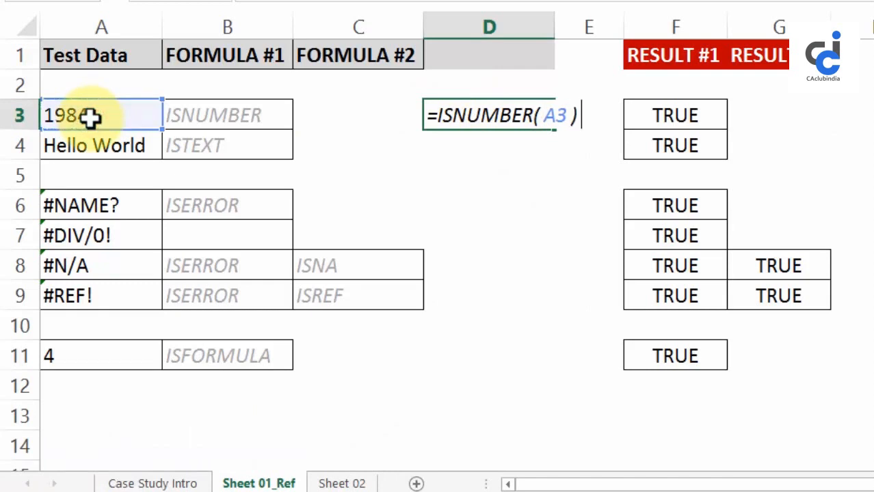
key("Return")
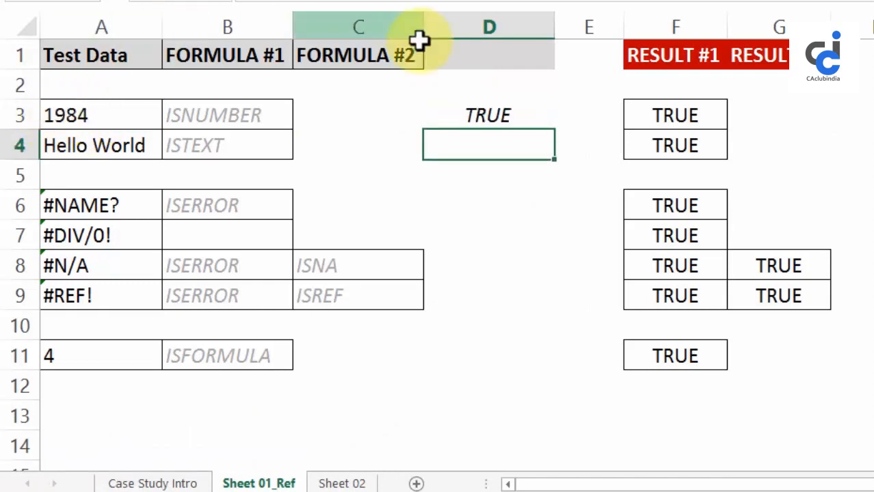
Step: Convert the 1984 in cell A3 to text by adding a leading apostrophe
left_click(46, 116)
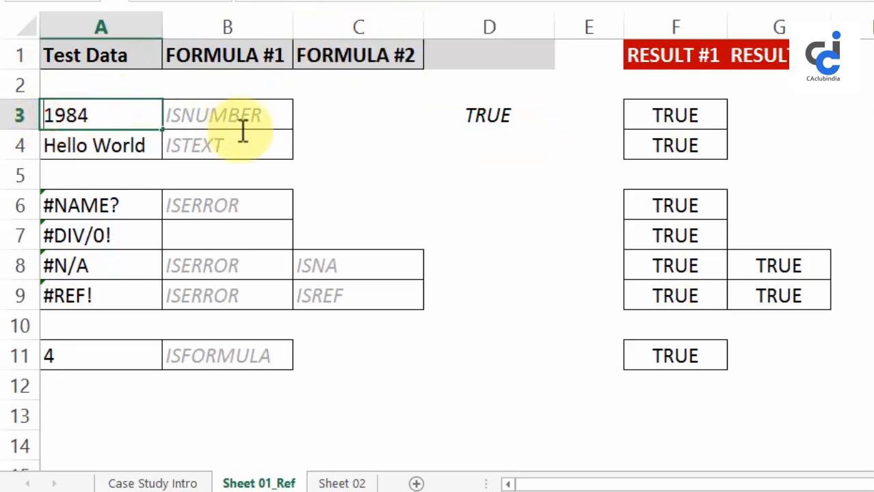
type("'")
key("Return")
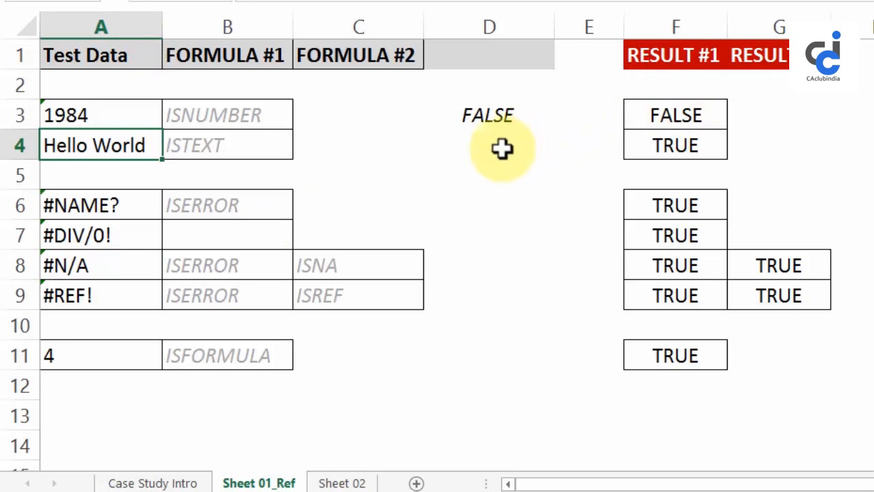
Step: Enter the formula =ISTEXT(A4) in cell D4 to test the Hello World entry
left_click(478, 138)
type("=")
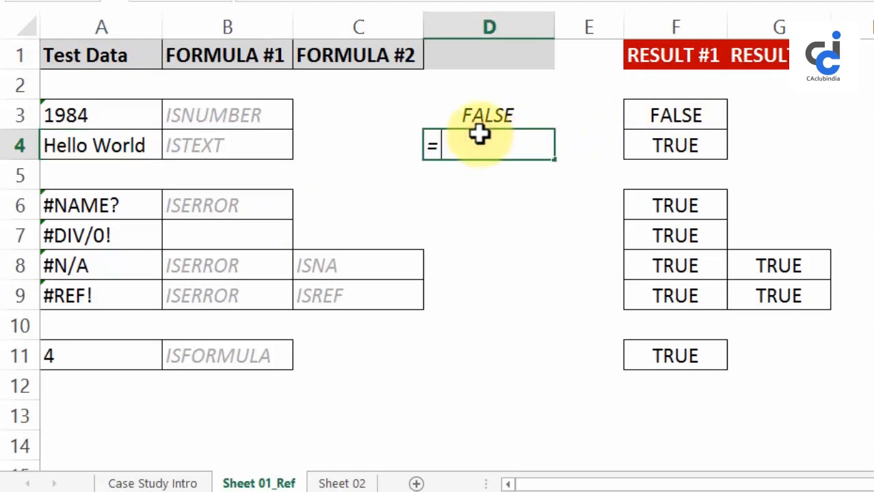
type("ist")
key("Tab")
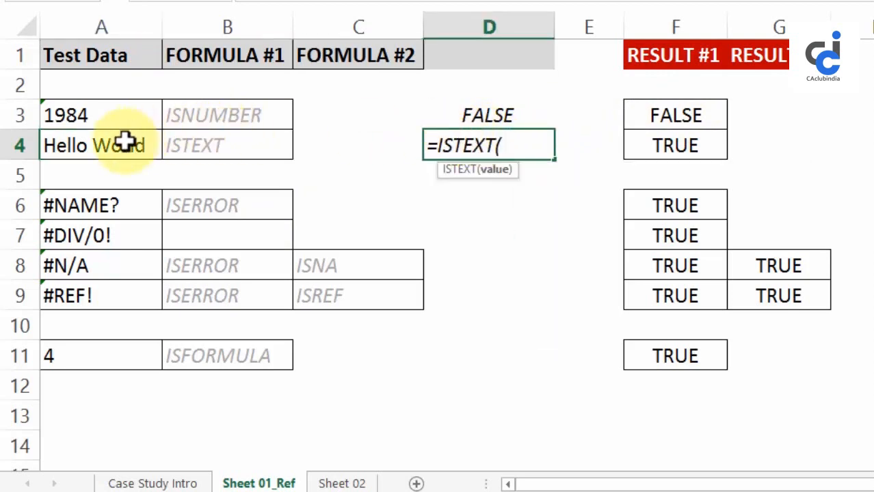
left_click(125, 141)
type(")")
key("Return")
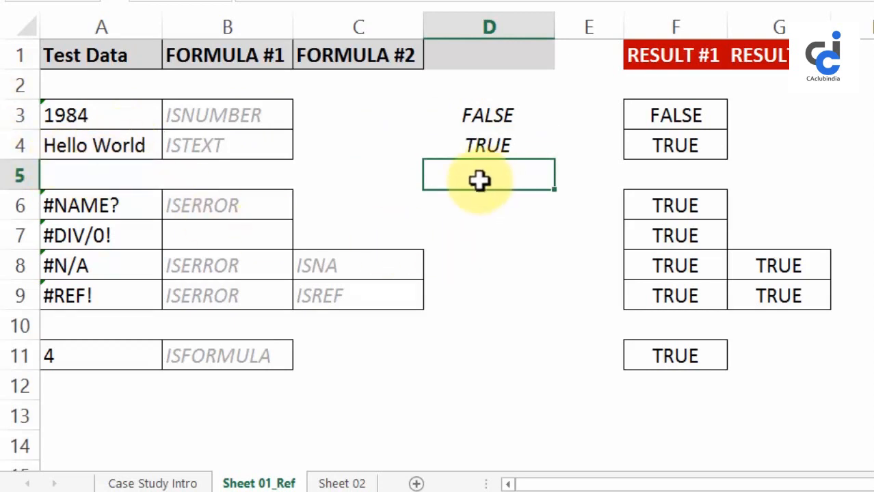
Step: Enter the formula =ISERROR(A6) in cell D6 to test the #NAME? entry
left_click_drag(113, 200, 112, 302)
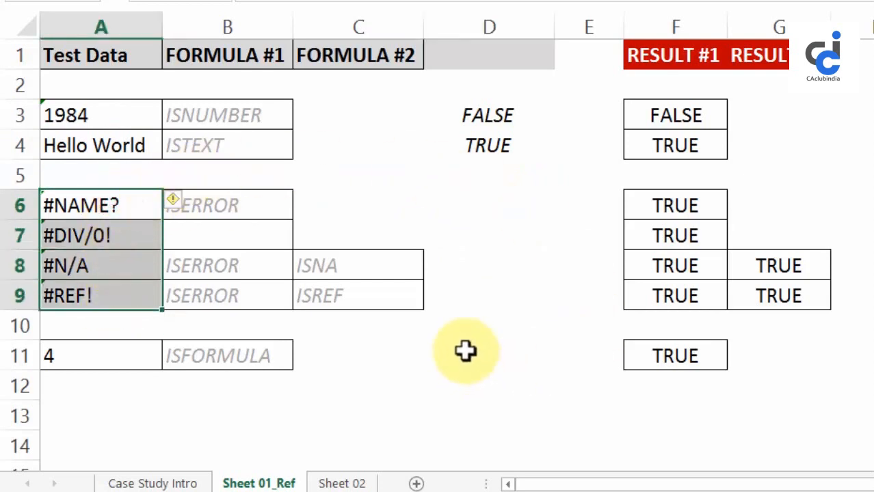
left_click(488, 178)
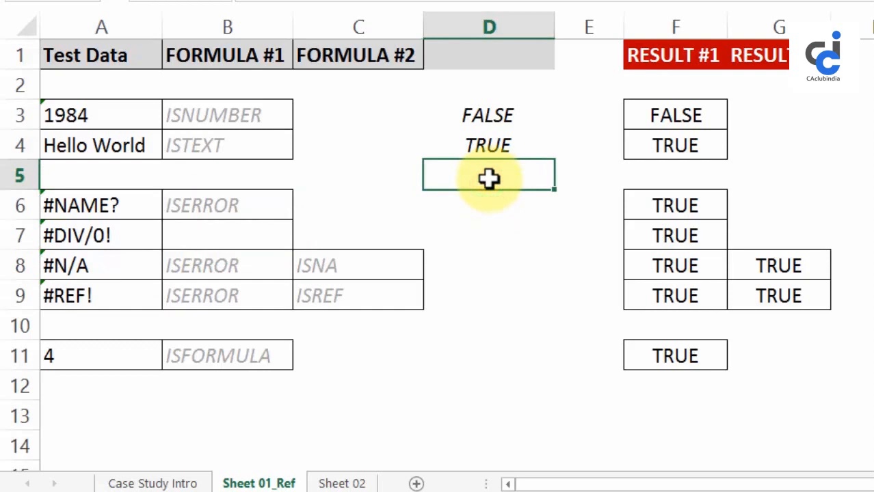
key("Down")
type("=ise")
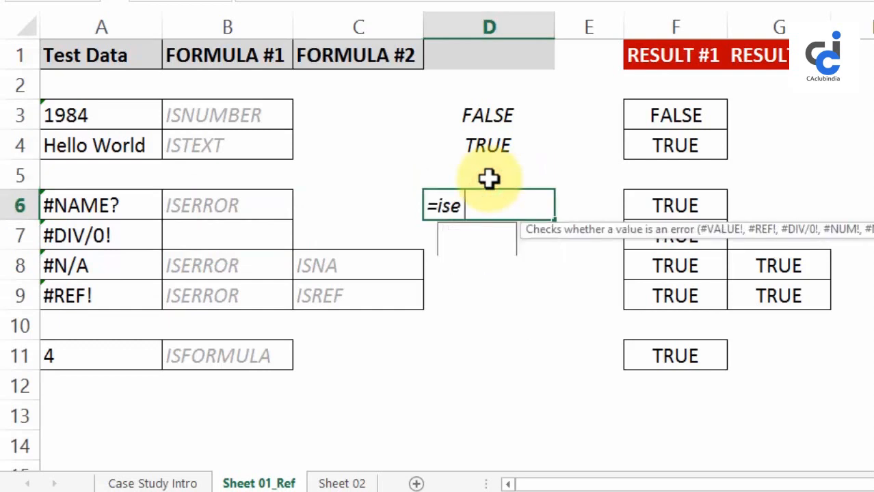
key("Tab")
left_click(113, 200)
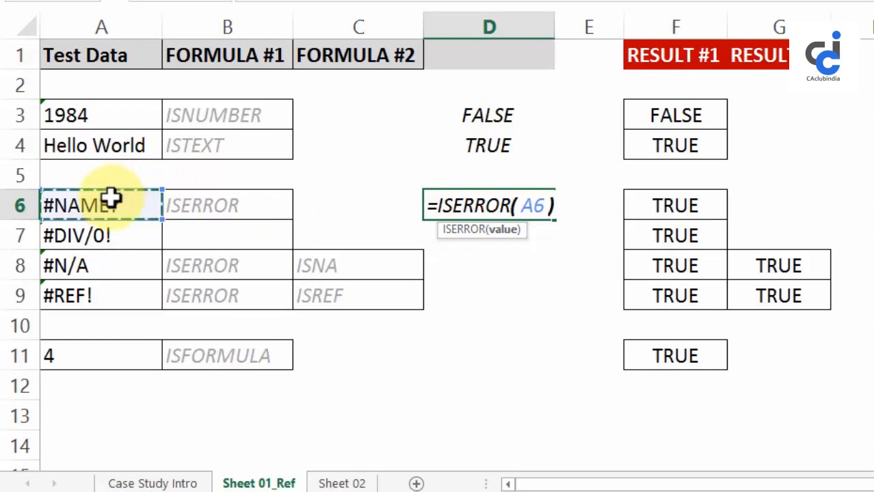
type(")")
key("Return")
Step: Copy the ISERROR formula from D6 down to D9 and clear the contents of D6:D9
left_click(536, 203)
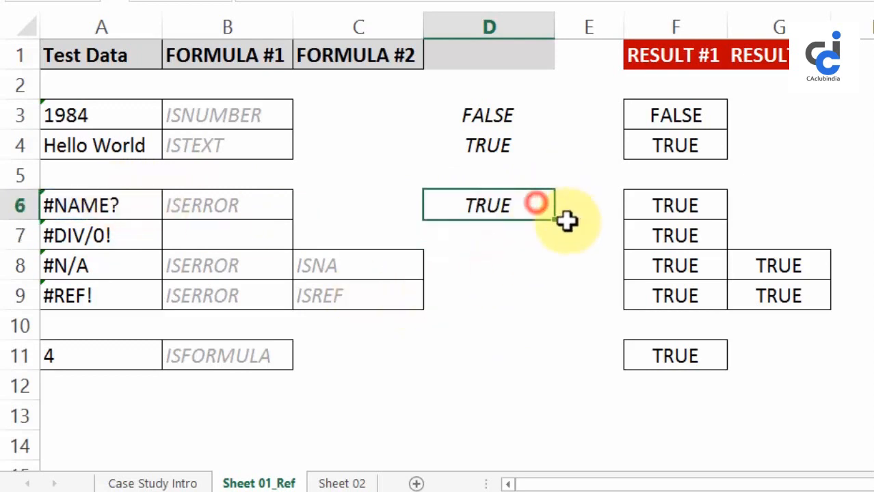
left_click_drag(556, 219, 554, 311)
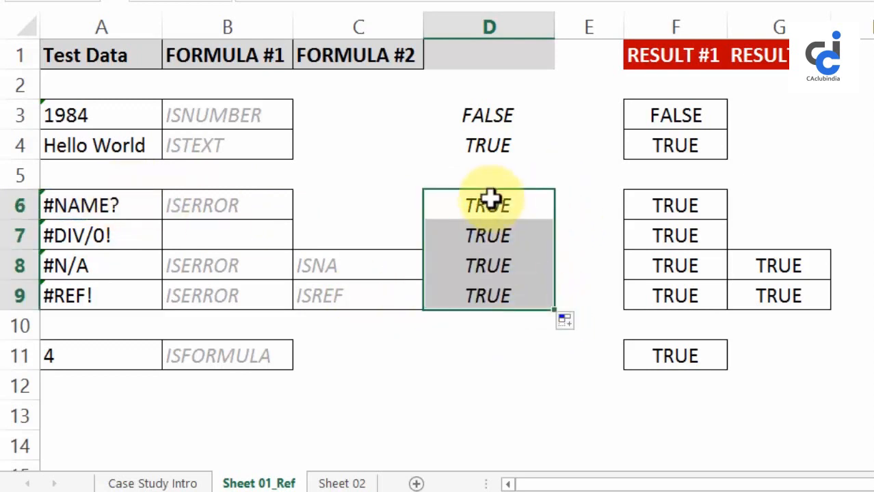
key("Delete")
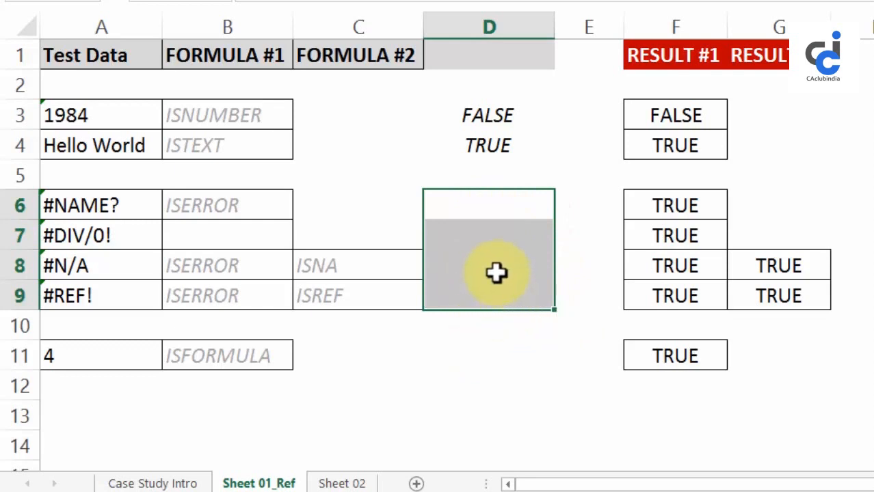
Step: Enter the formula =ISNA(A8) in cell D8 to test the #N/A entry
left_click(99, 266)
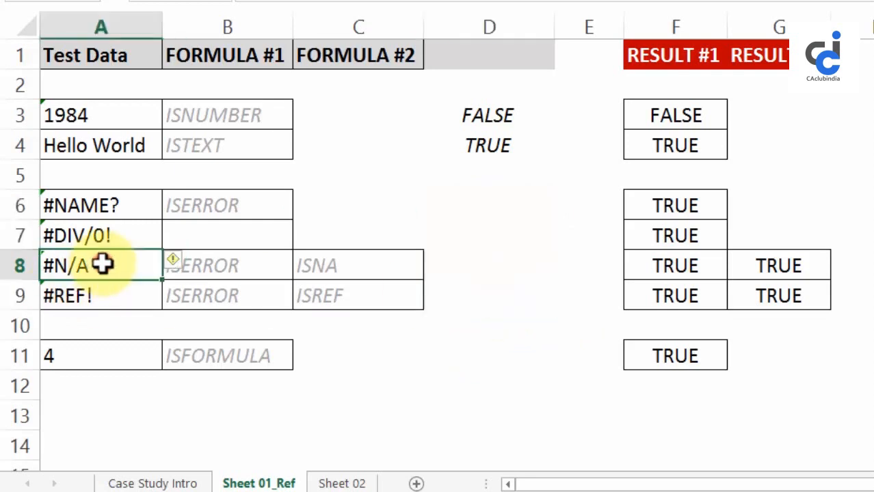
left_click(103, 294)
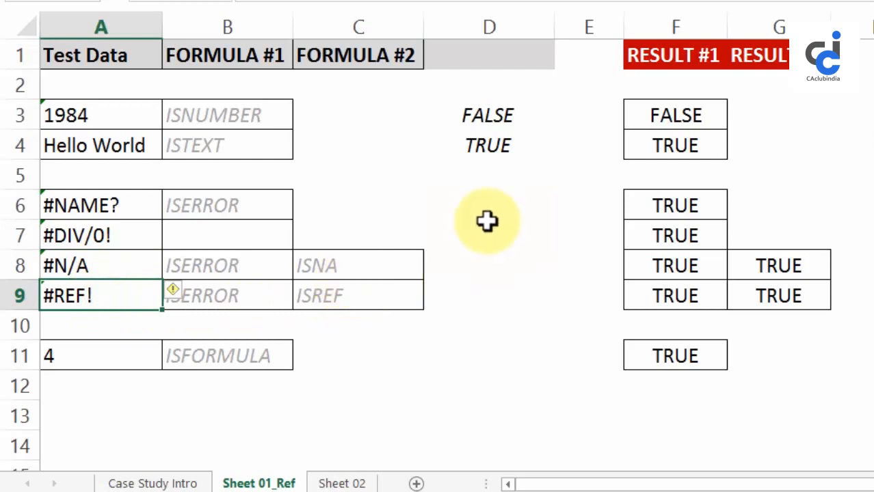
left_click(481, 266)
type("=ISNA(")
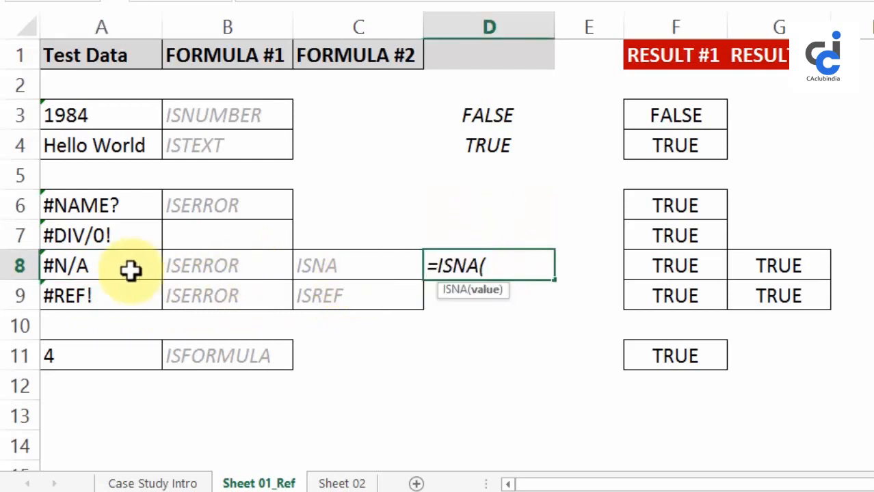
left_click(127, 270)
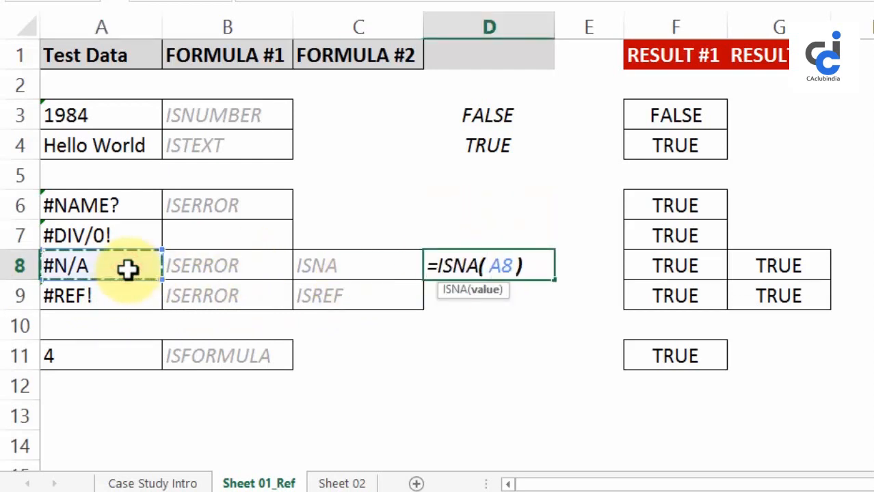
type(")")
key("Return")
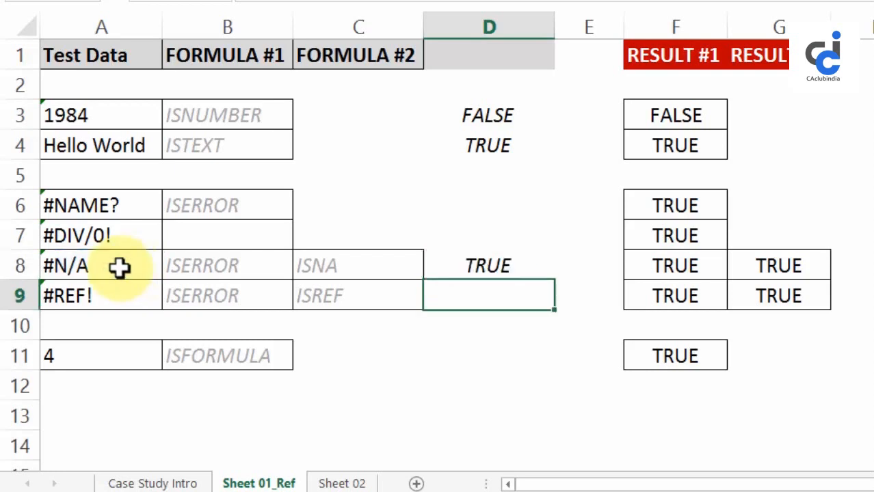
Step: Enter the formula =ISNA(A6) in cell D6 to test the #NAME? entry
left_click(498, 202)
type("=isna")
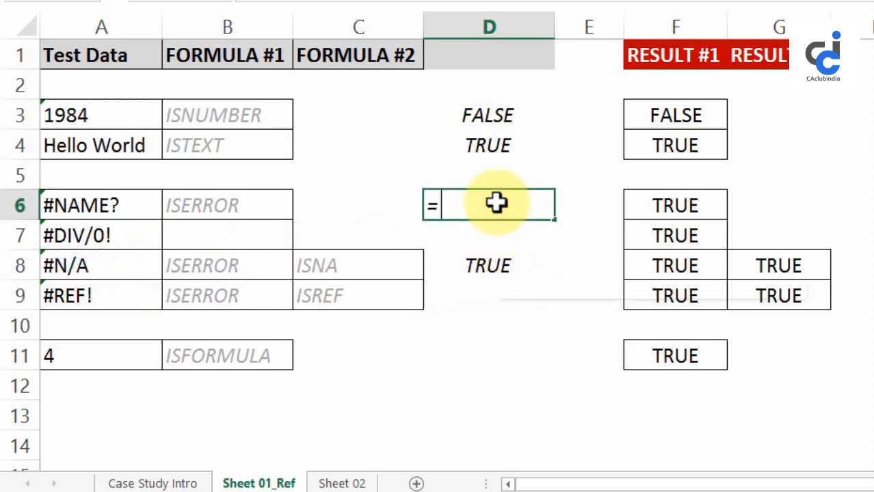
key("Tab")
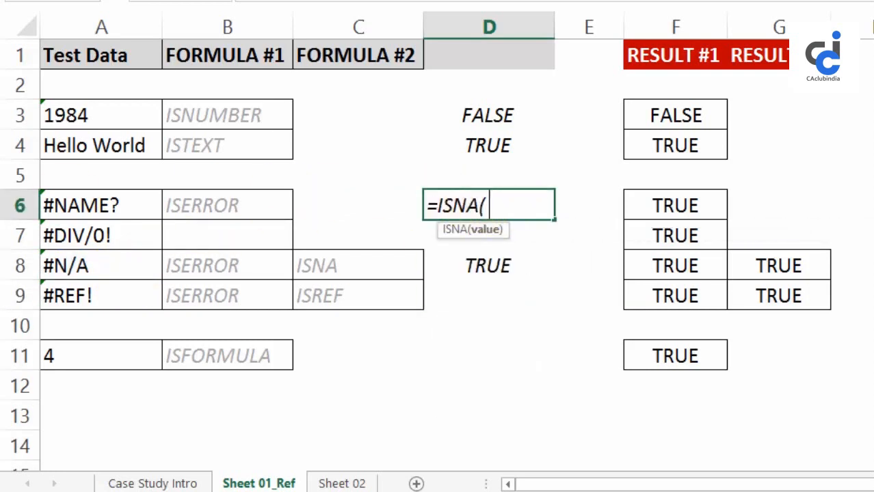
left_click(99, 204)
type(")")
key("Return")
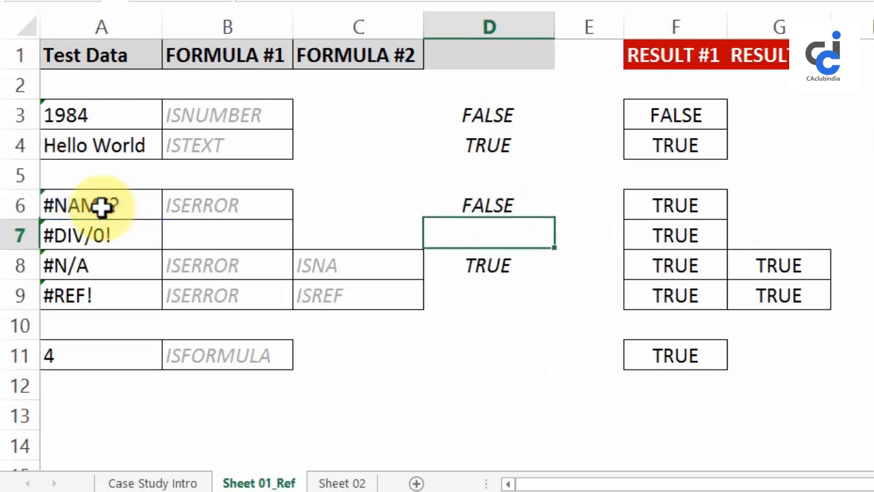
Step: Enter the formula =ISREF(A9) in cell D9 to test the #REF! entry
left_click(487, 294)
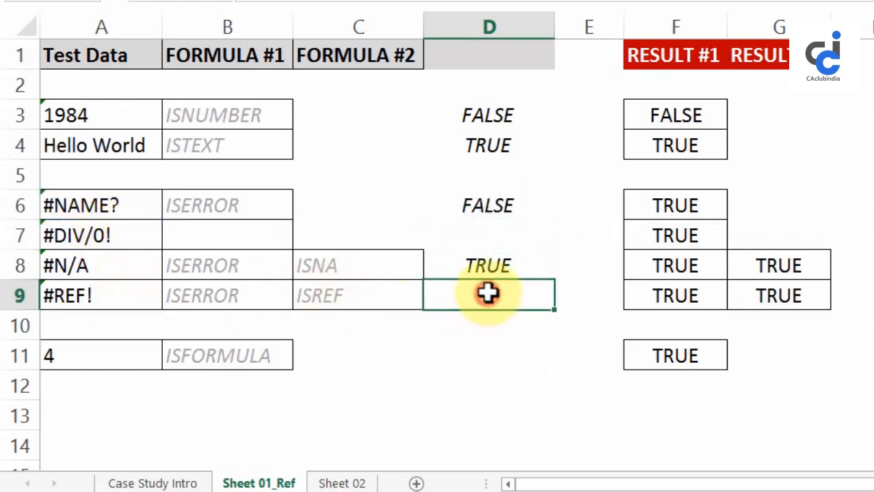
type("=is")
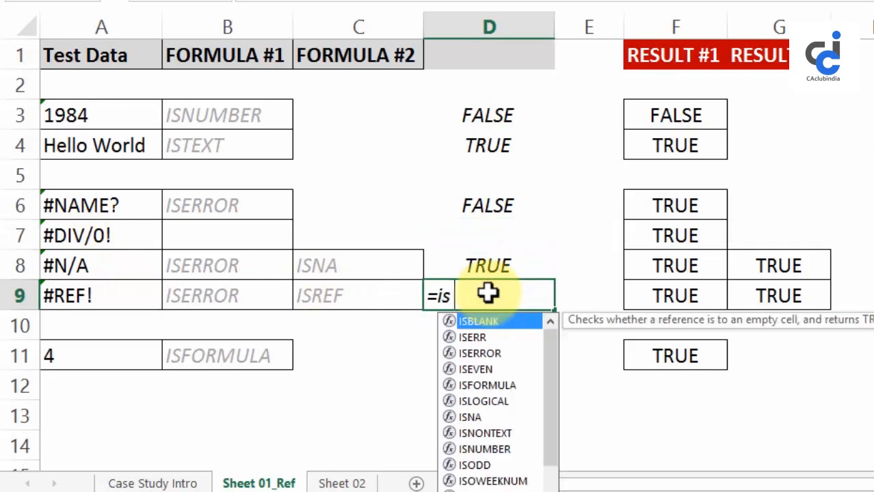
type("ref")
key("Tab")
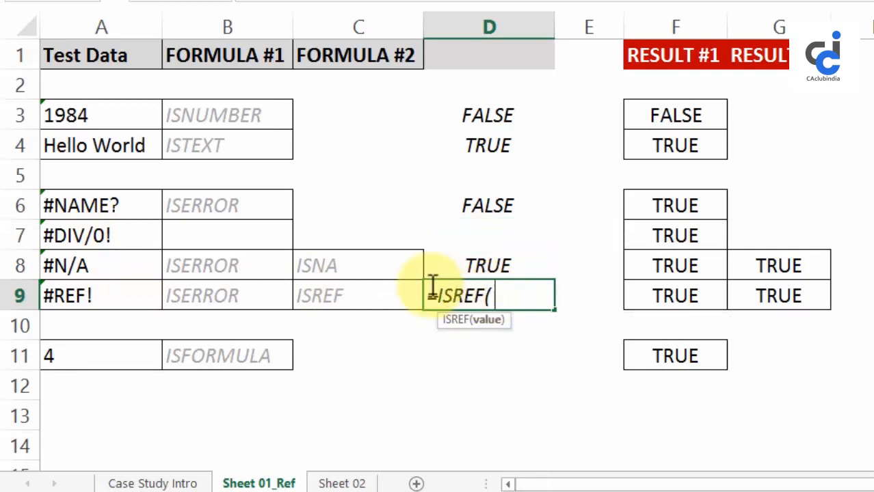
left_click(108, 295)
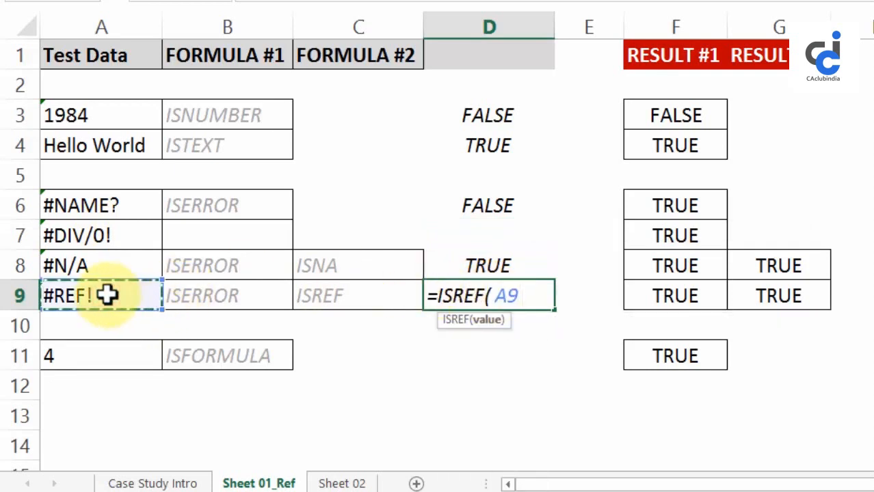
type(")")
key("Return")
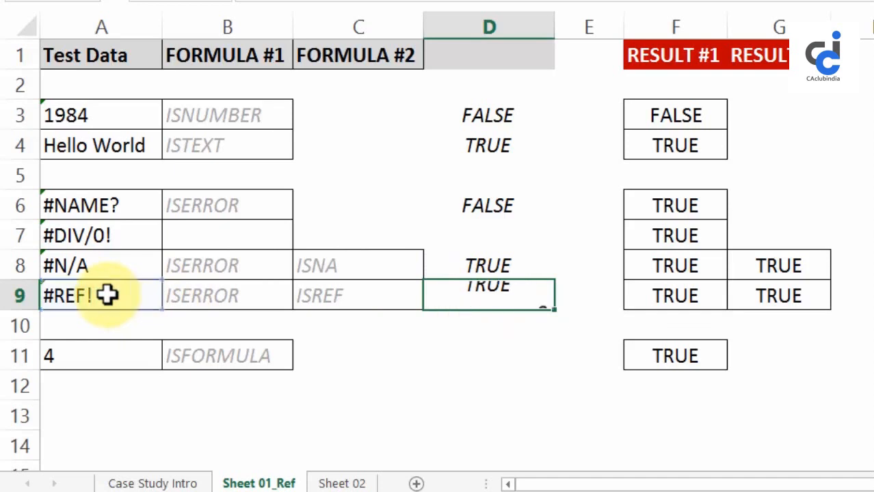
Step: Enter the formula =ISFORMULA(A11) in cell D11 to test the entry in A11
left_click(480, 179)
left_click_drag(481, 117, 484, 308)
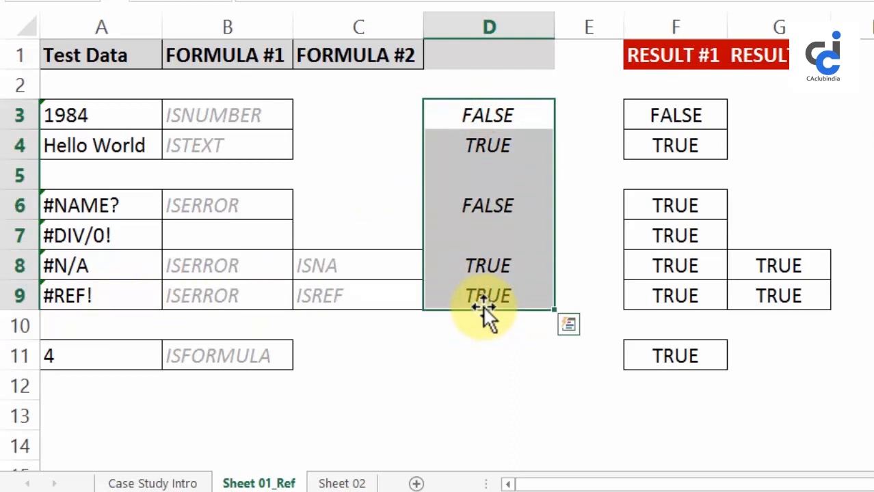
left_click(469, 355)
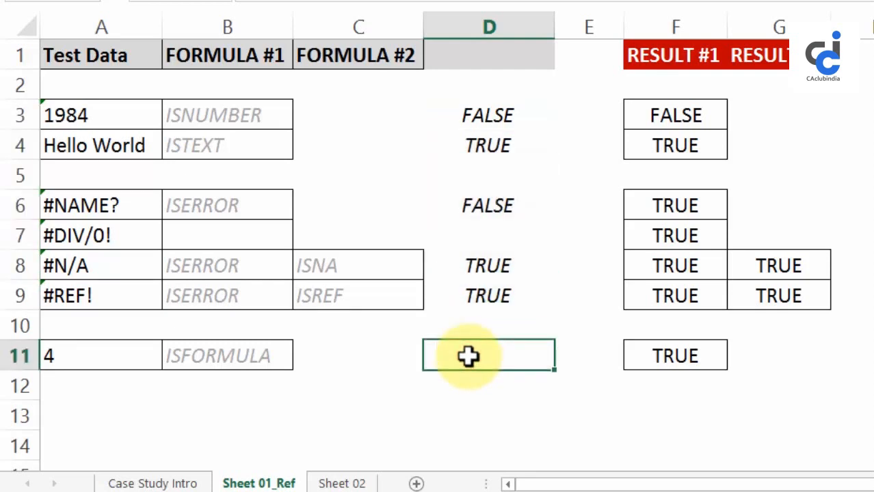
type("=isf")
key("Tab")
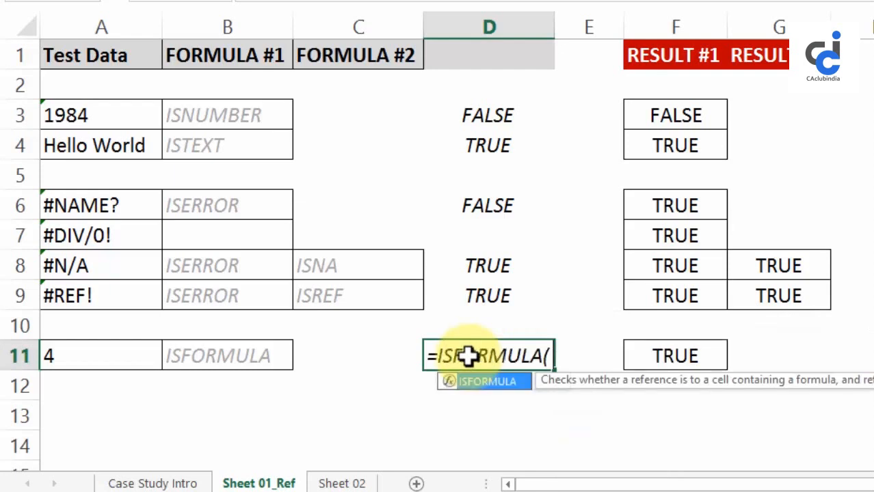
left_click(121, 354)
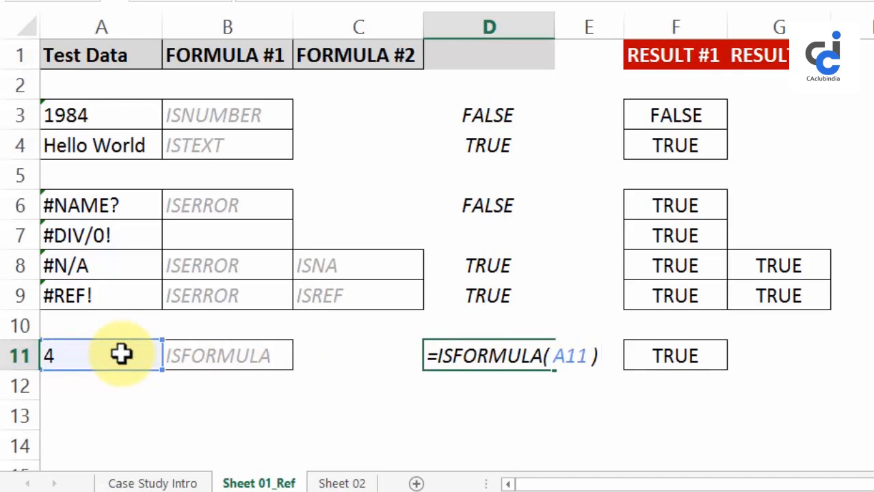
key("Return")
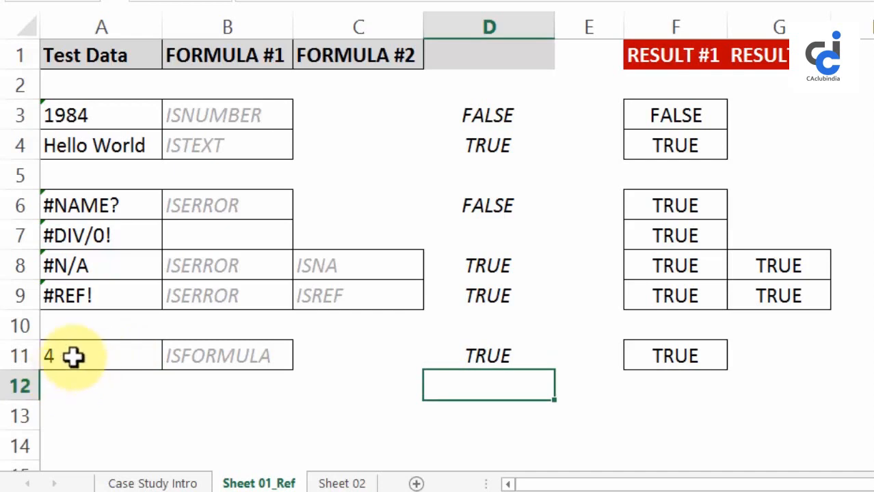
Step: Check the =2+2 formula in cell A11 and replace it with the constant 4
left_click(118, 353)
type("=2+2")
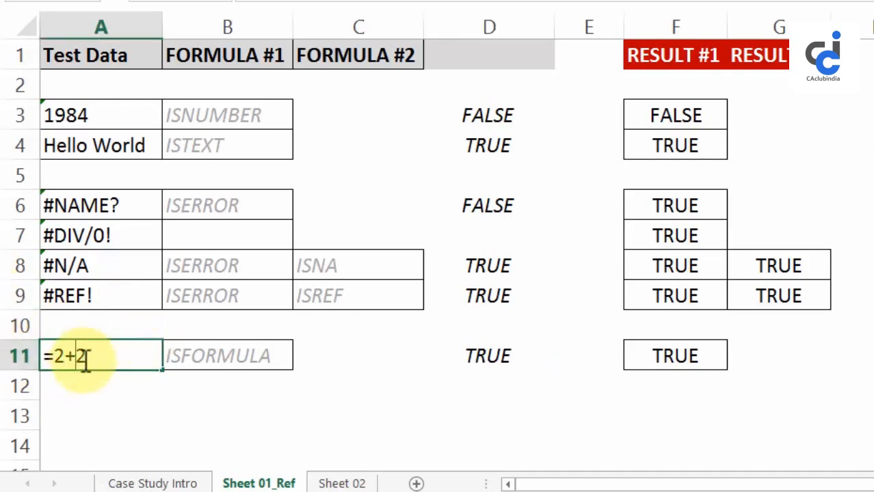
key("ctrl+Return")
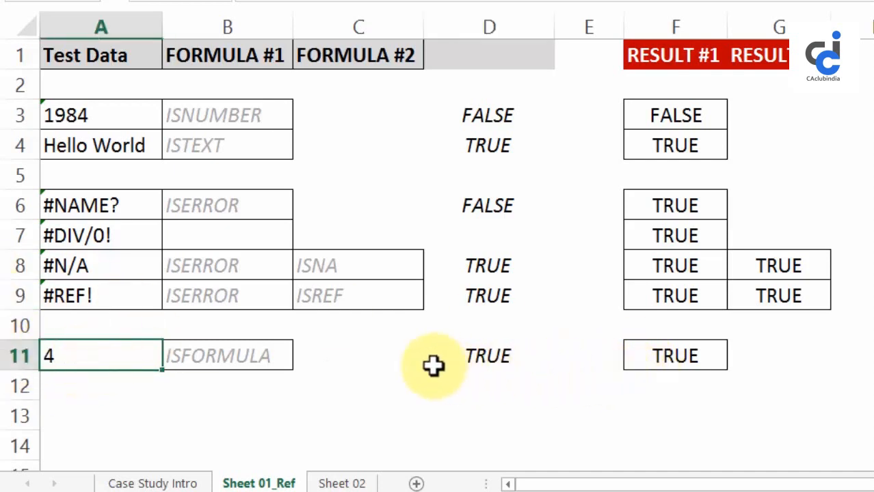
type("4")
left_click(185, 414)
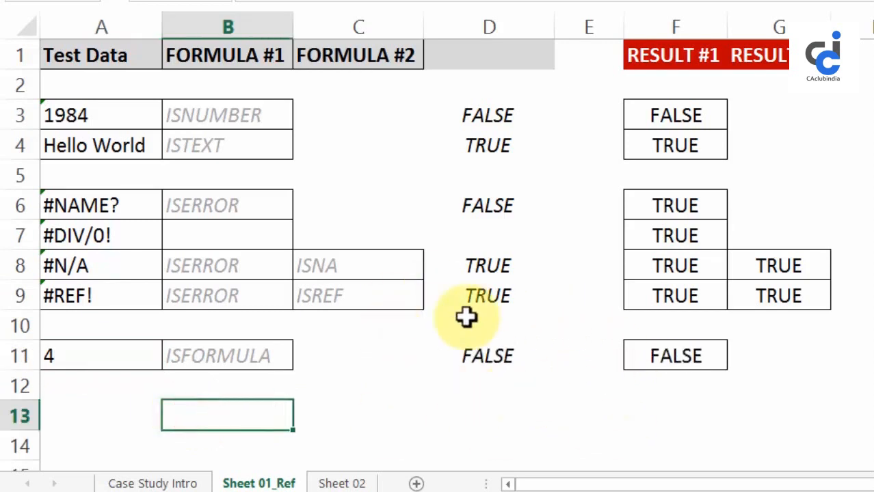
Step: On Sheet 02, enter the date 22/07/2009 in cell G2 and widen column G to fit it
left_click_drag(227, 26, 519, 28)
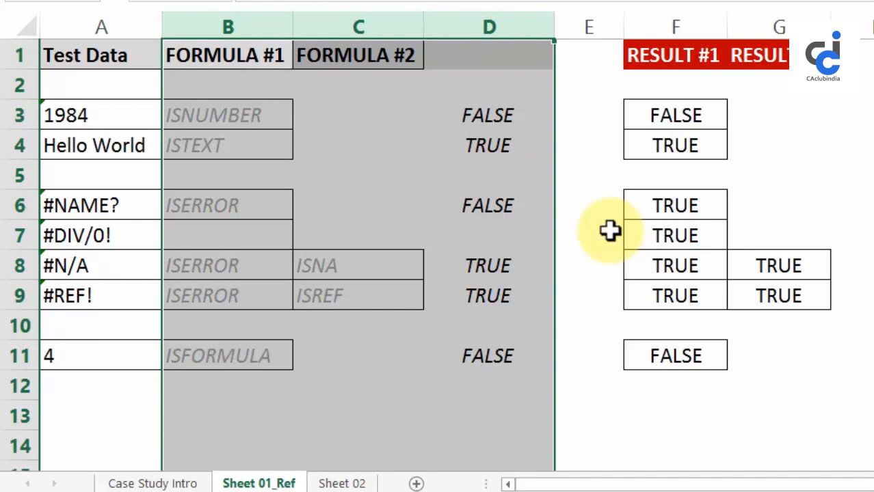
left_click(341, 483)
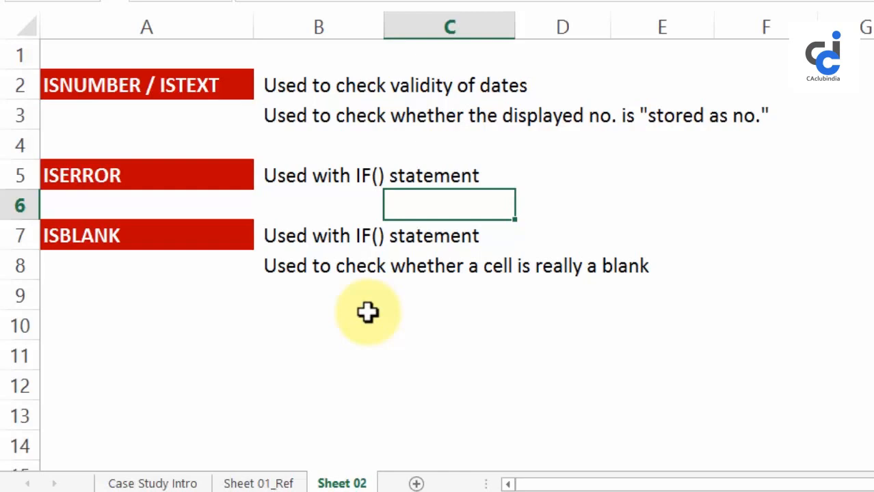
left_click(243, 84)
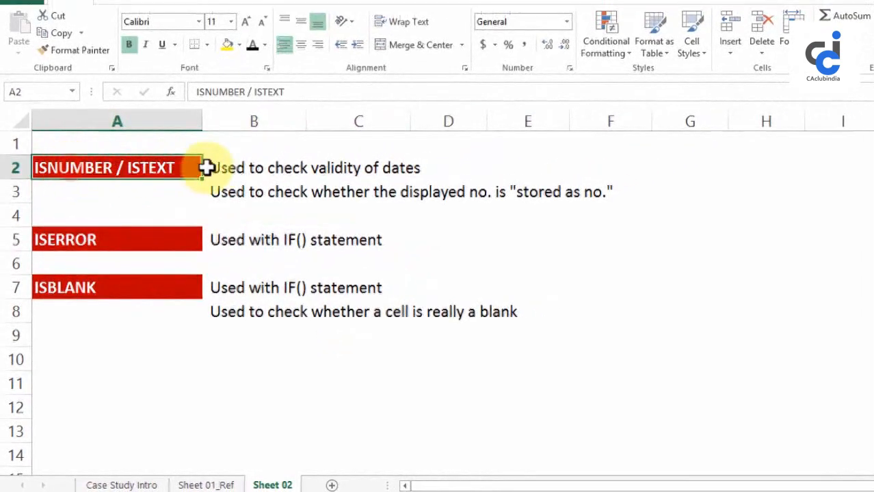
left_click_drag(237, 167, 418, 167)
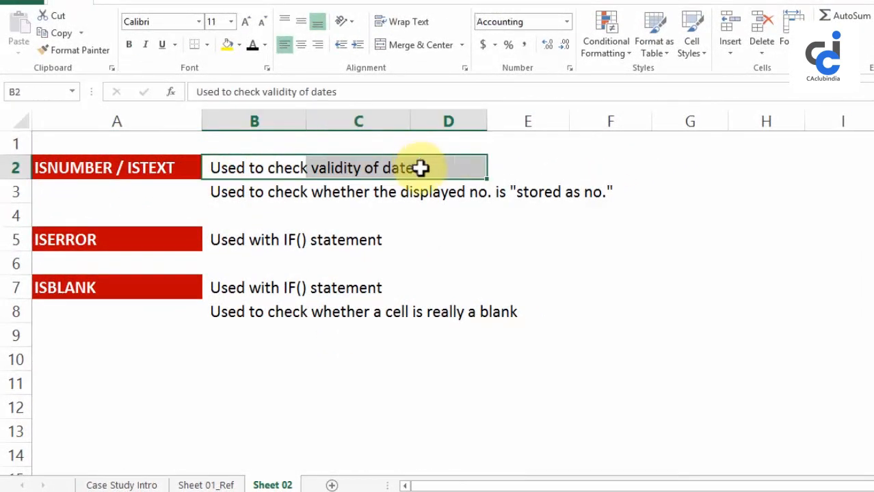
left_click(679, 162)
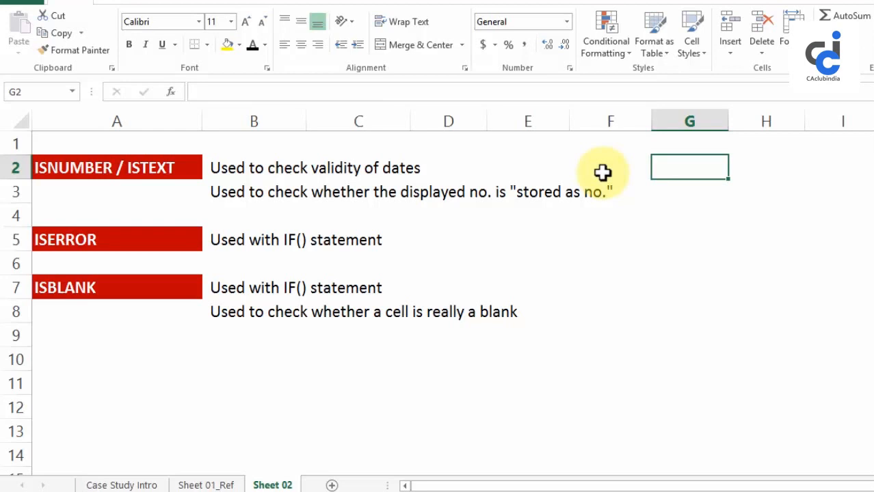
type("22/0")
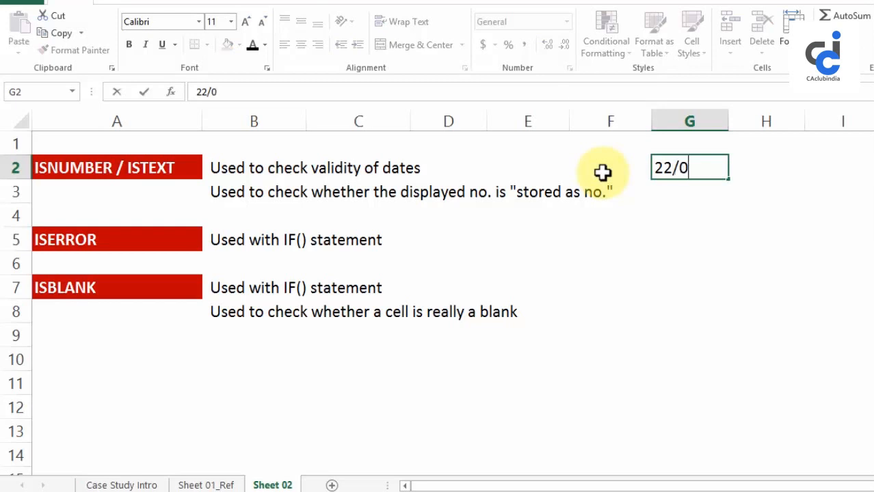
type("7/2009")
key("Tab")
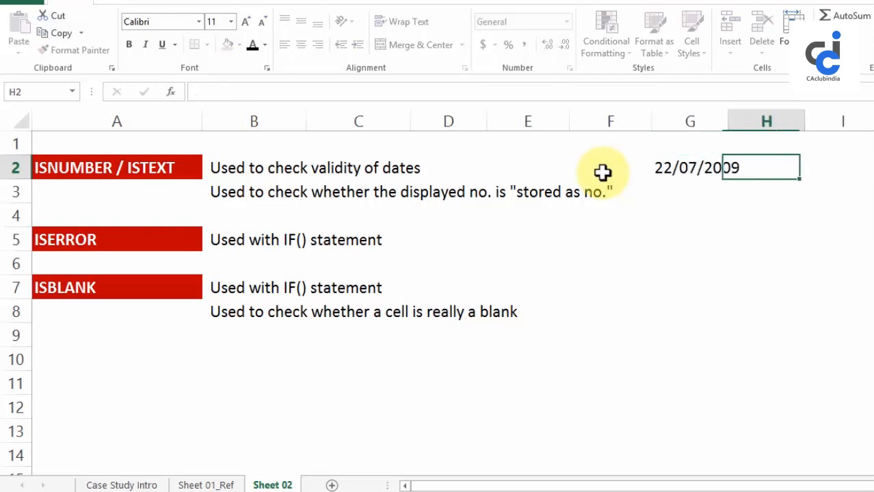
left_click_drag(728, 121, 757, 120)
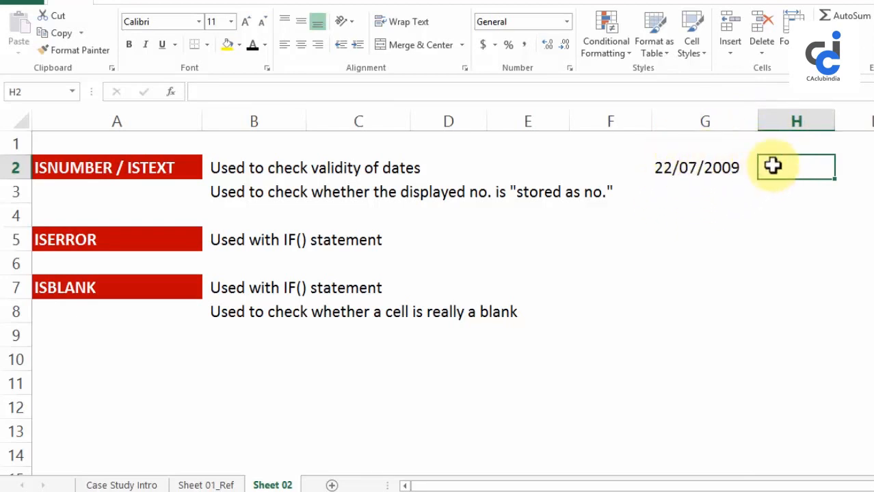
Step: Enter the formula =ISNUMBER(G2) in cell H2 to check the validity of the date
type("isnu")
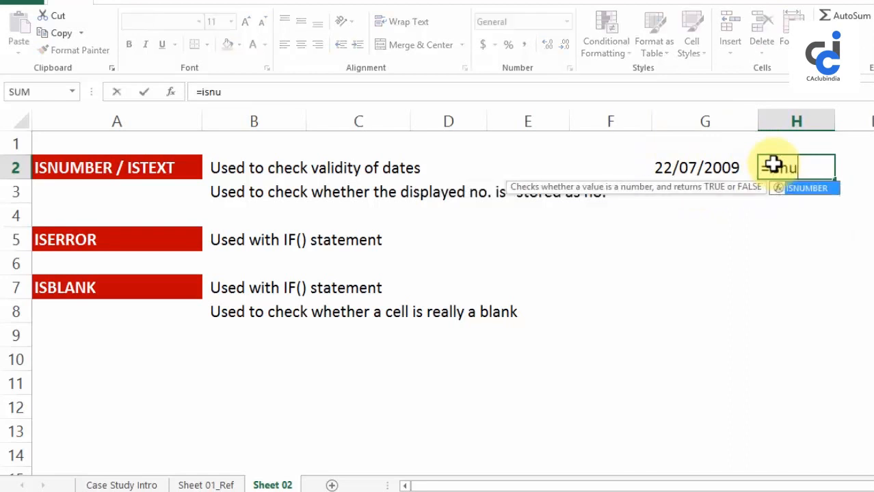
type("mb")
key("Tab")
left_click(714, 164)
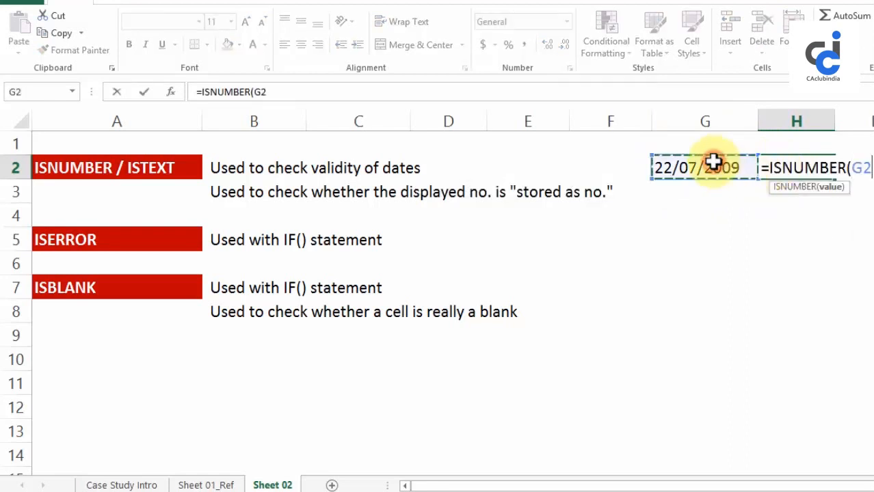
type(")")
key("Return")
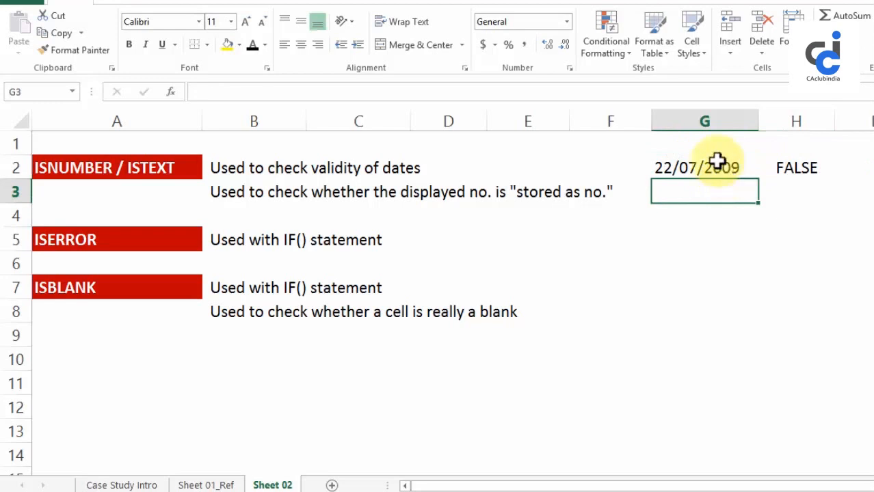
Step: Change the date in cell G2 to month-first order as 07/22/2009
left_click(702, 167)
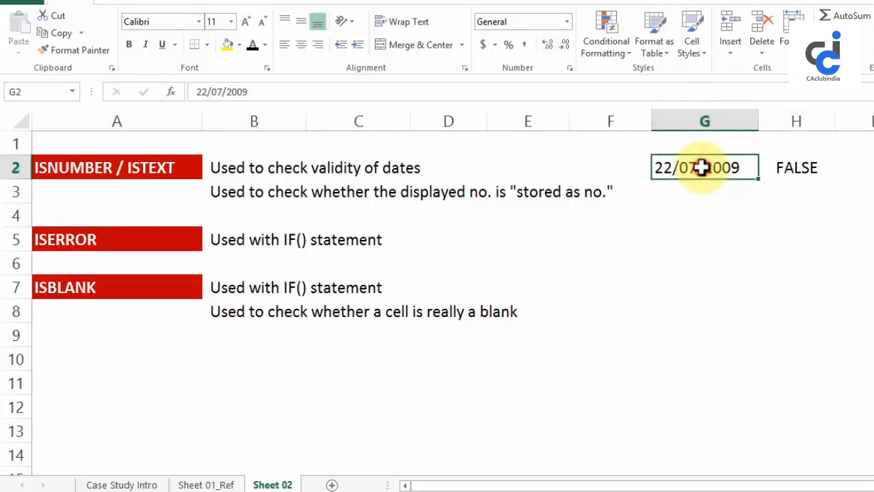
type("07/")
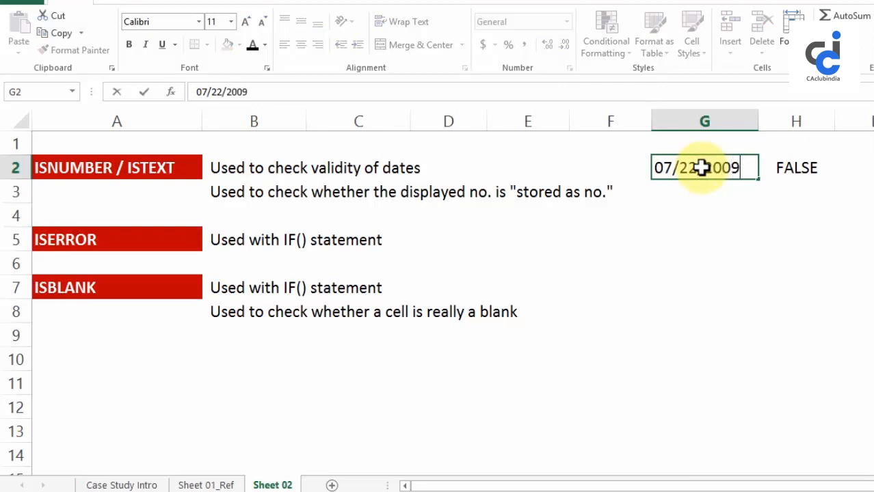
key("Return")
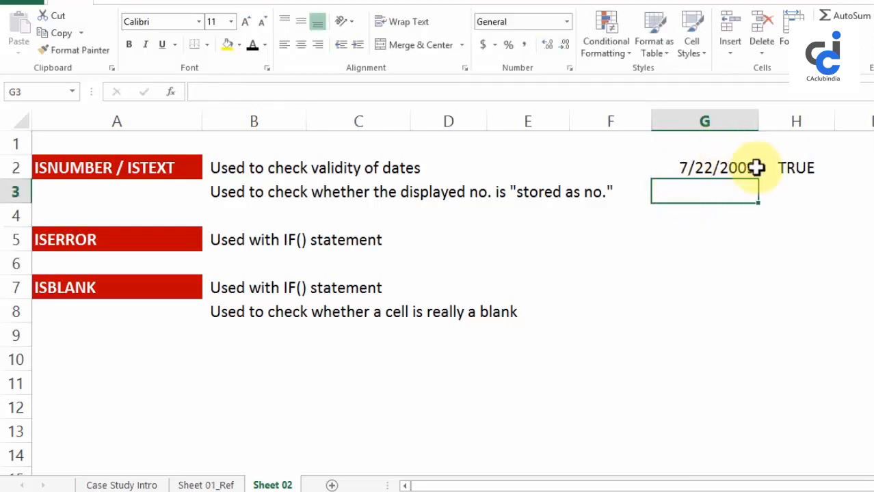
Step: Examine the ISNUMBER check in H2, the date in G2, and the notes on stored numbers and ISERROR with IF()
mouse_move(791, 114)
left_mouse_down()
mouse_move(681, 116)
mouse_move(801, 123)
left_mouse_up()
left_click(796, 166)
left_click(797, 166)
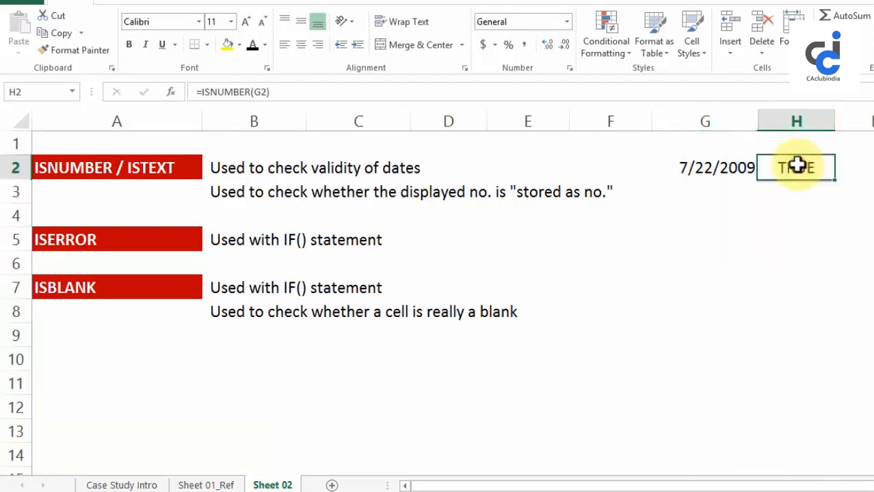
left_click(722, 170)
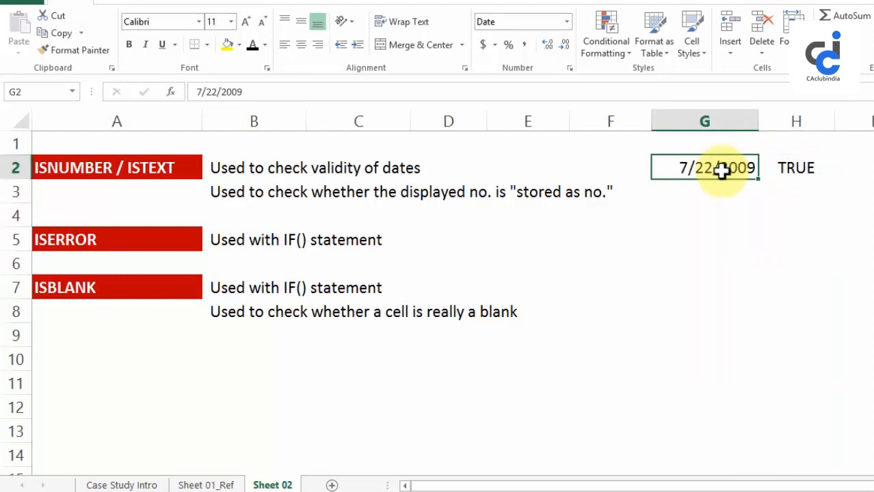
left_click(234, 191)
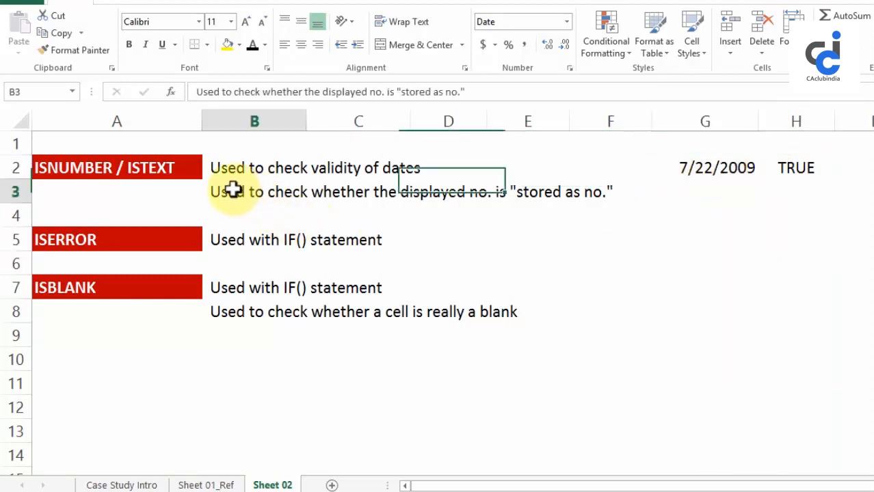
left_click_drag(234, 192, 611, 191)
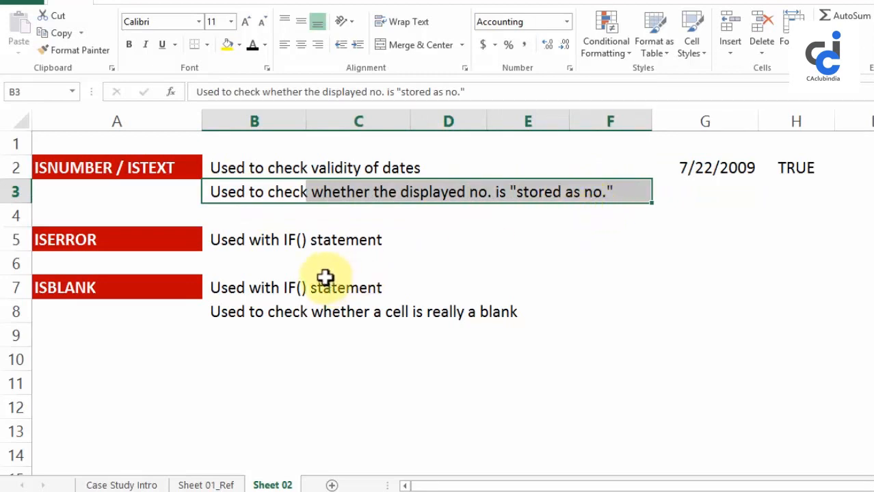
left_click_drag(242, 240, 420, 237)
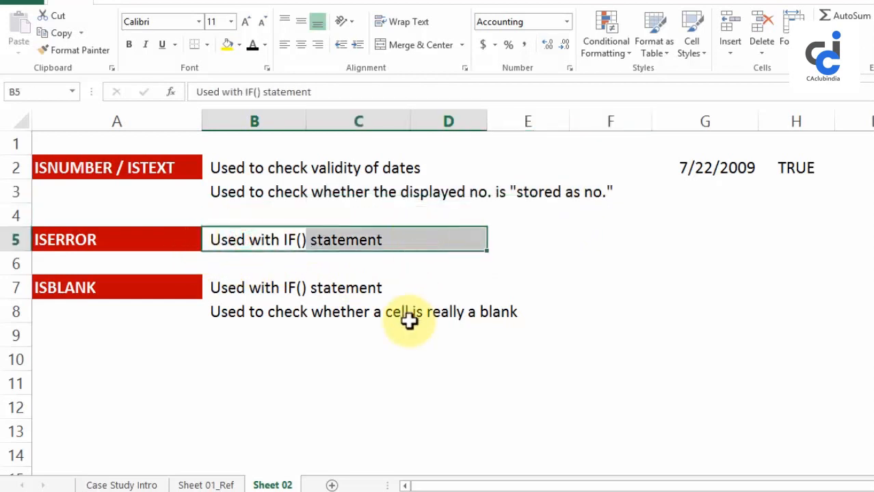
Step: Enter the formula =ISBLANK(B9) in cell C9 to test whether the empty-looking cell B9 is really blank
left_click(238, 341)
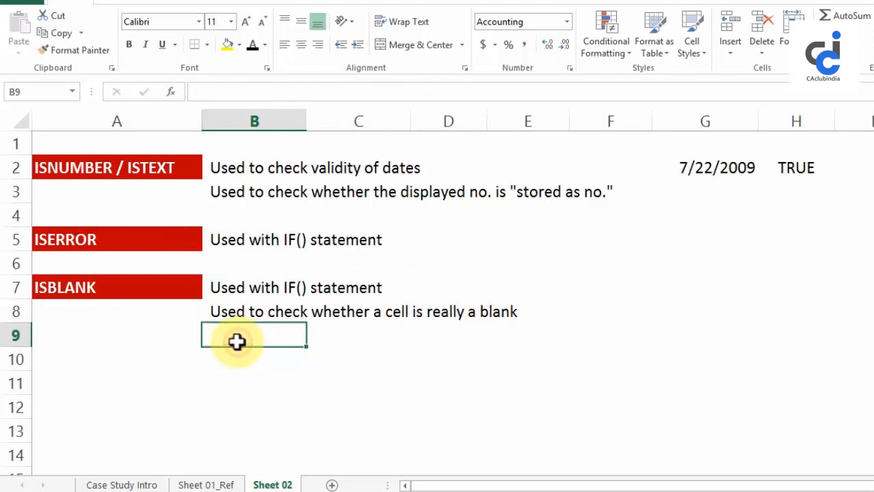
left_click(291, 368)
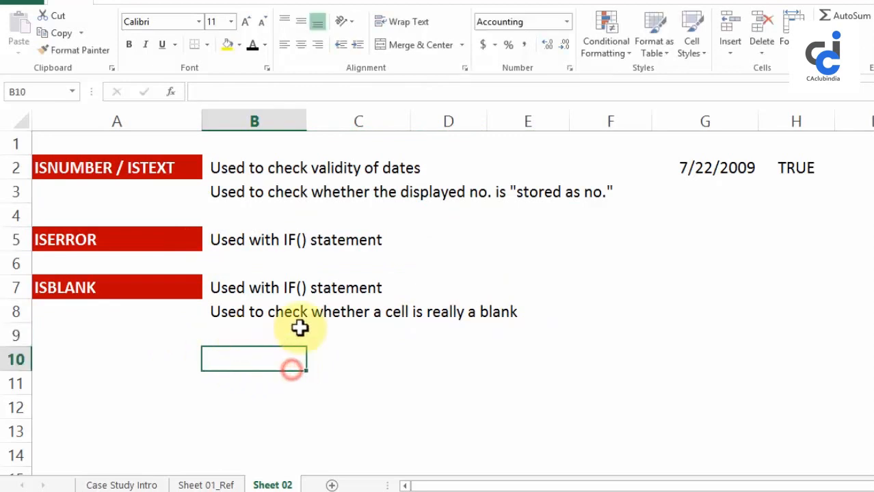
left_click(331, 334)
type("=")
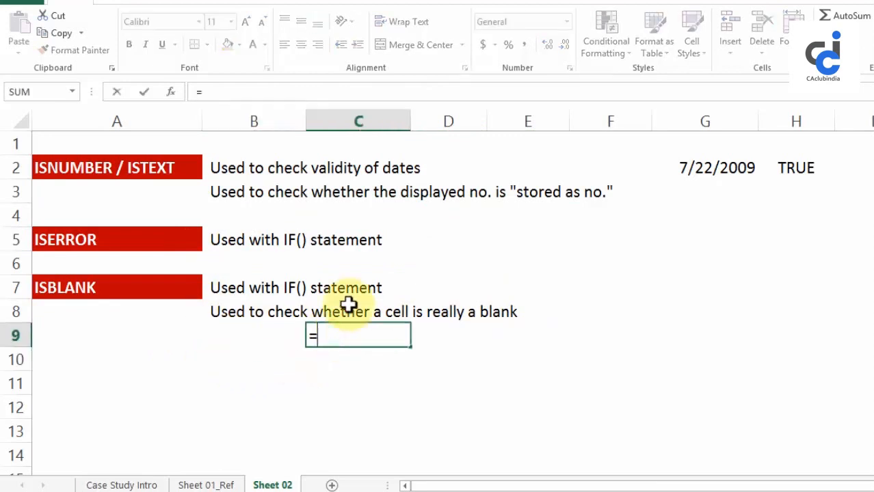
type("isbla")
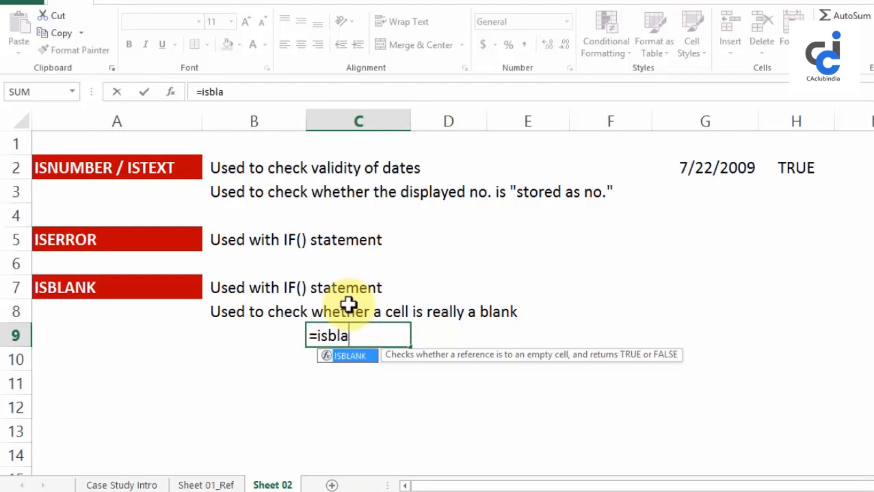
type("n")
key("Tab")
left_click(262, 327)
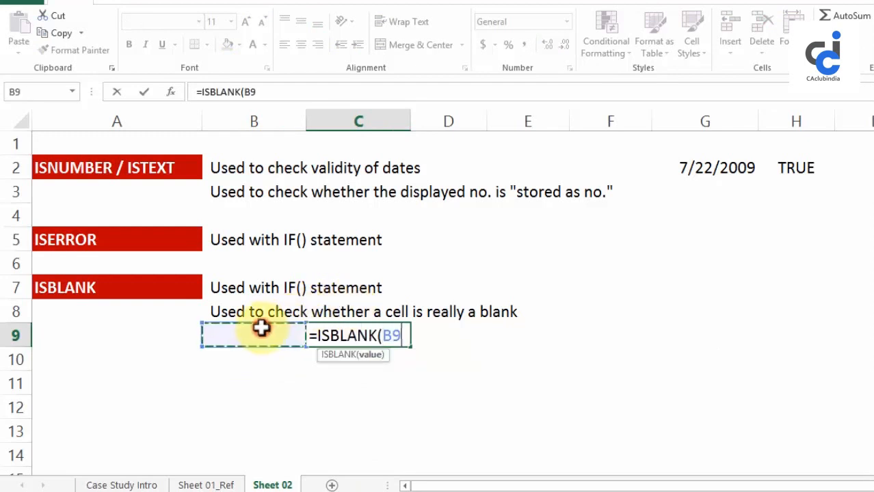
type(")")
key("Return")
Step: Enter the formula =LEN(B9) in cell D9 to count the characters in B9
left_click(482, 333)
type("=")
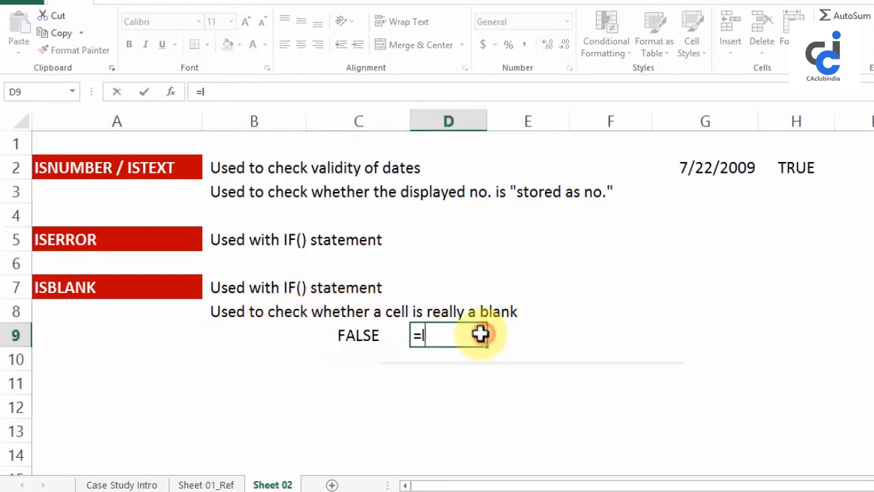
type("len")
key("Tab")
left_click(230, 335)
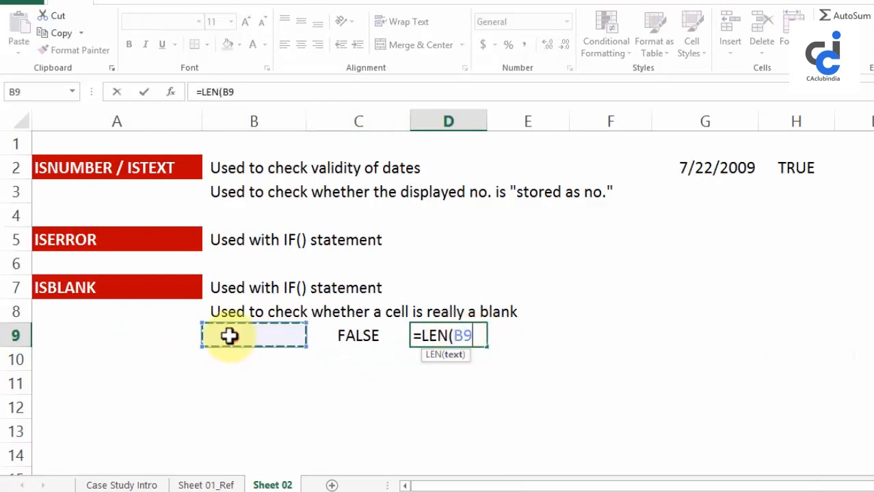
type(")")
key("Return")
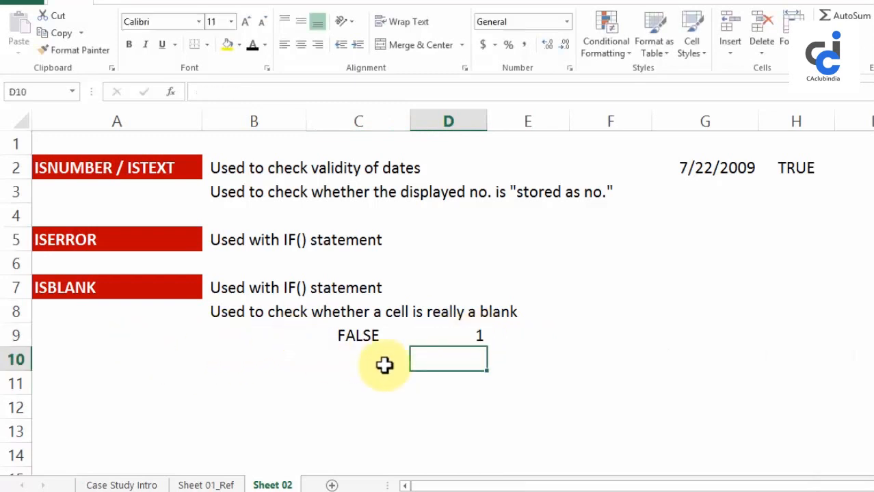